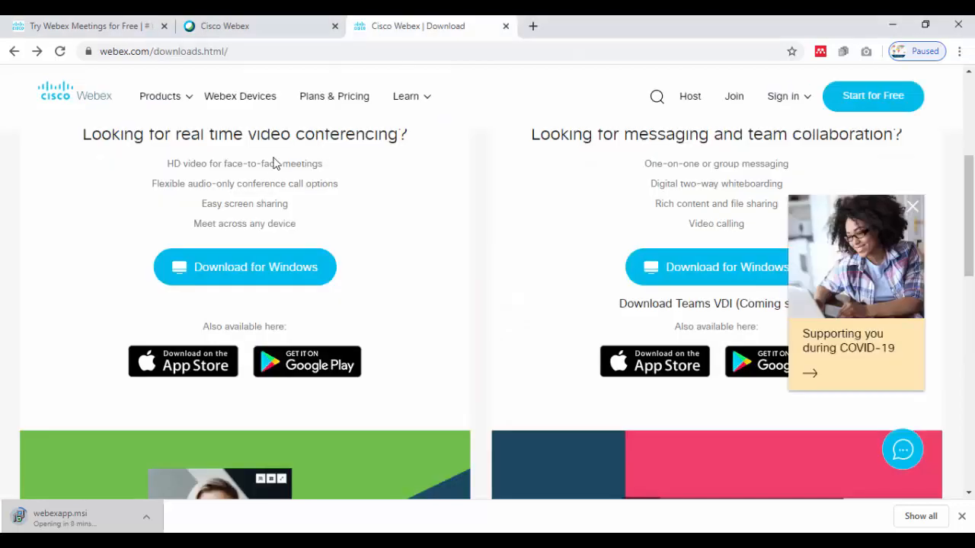
Download the Webex Meetings installer for Windows from the real-time video conferencing section.
{"action": "left_click", "coordinate": [255, 270]}
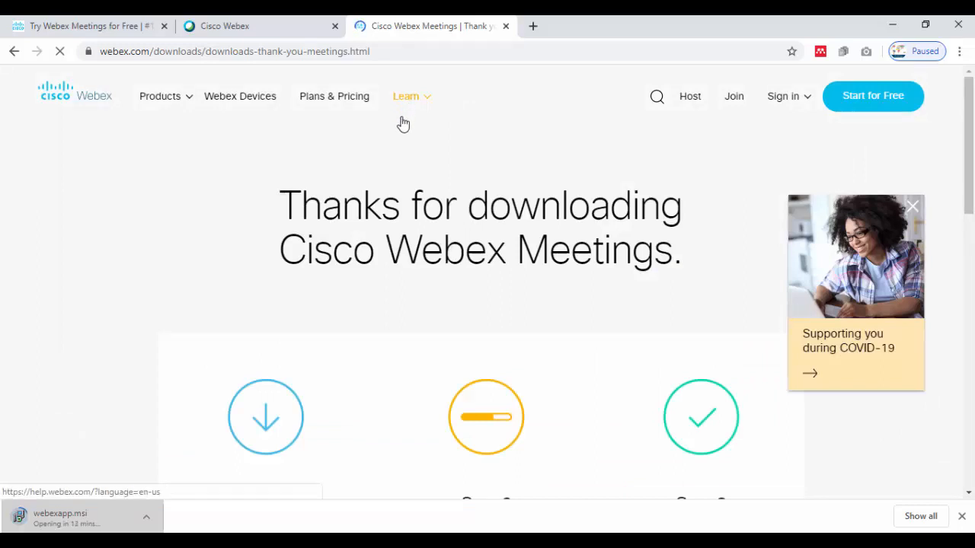
Submit the email address on the free sign-up page to begin creating the account.
{"action": "key", "text": "ctrl+Tab"}
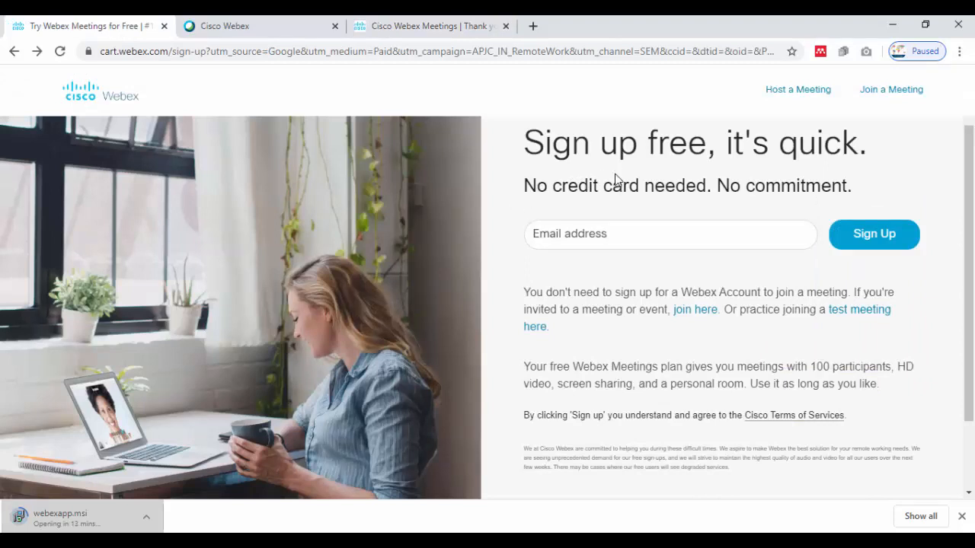
{"action": "left_click", "coordinate": [670, 234]}
{"action": "left_click", "coordinate": [838, 236]}
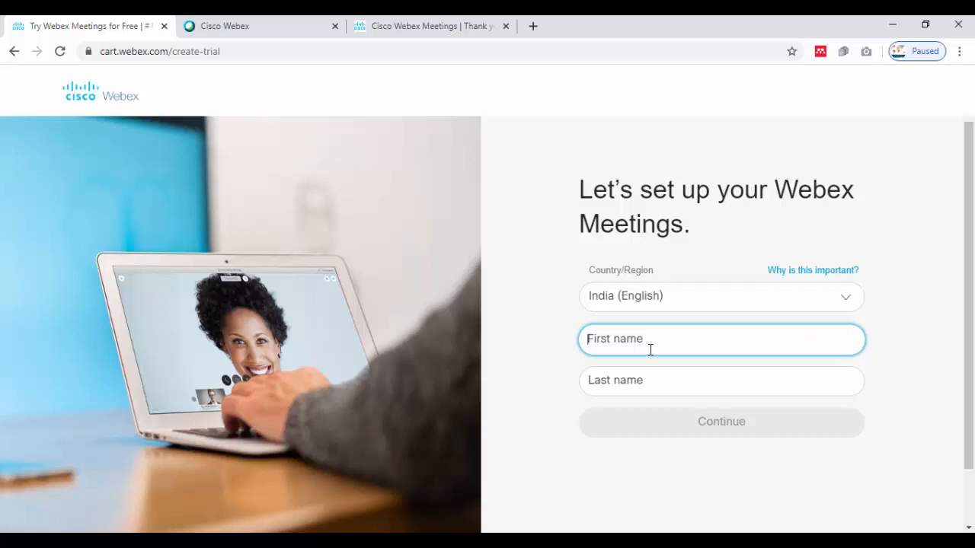
{"action": "type", "text": "A"}
{"action": "type", "text": "nil"}
Enter the first and last name and continue to finish creating the free account.
{"action": "key", "text": "Tab"}
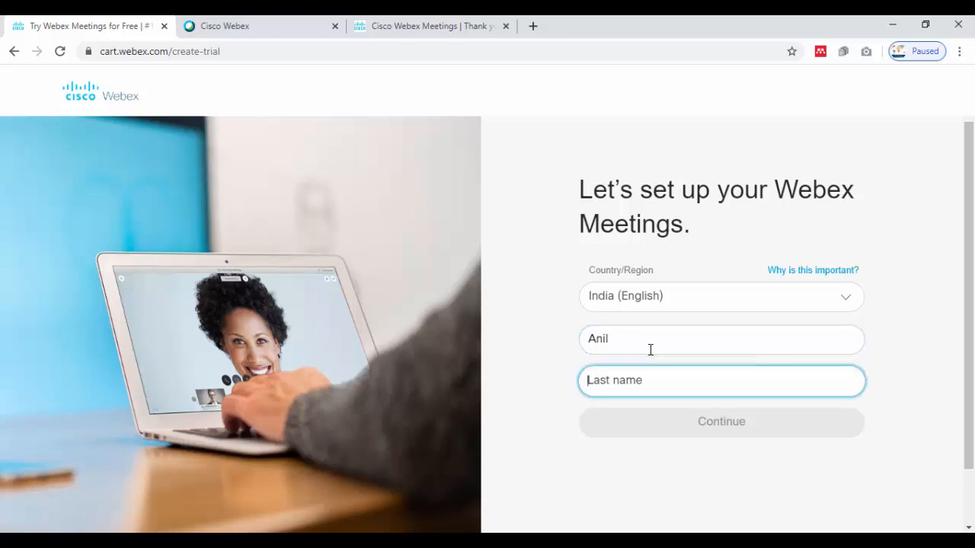
{"action": "type", "text": "Palve"}
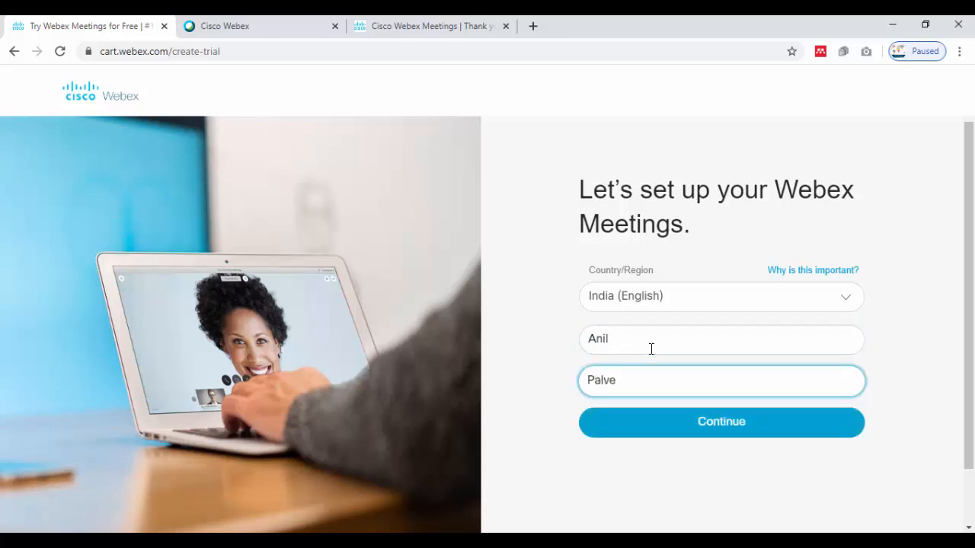
{"action": "left_click", "coordinate": [713, 421]}
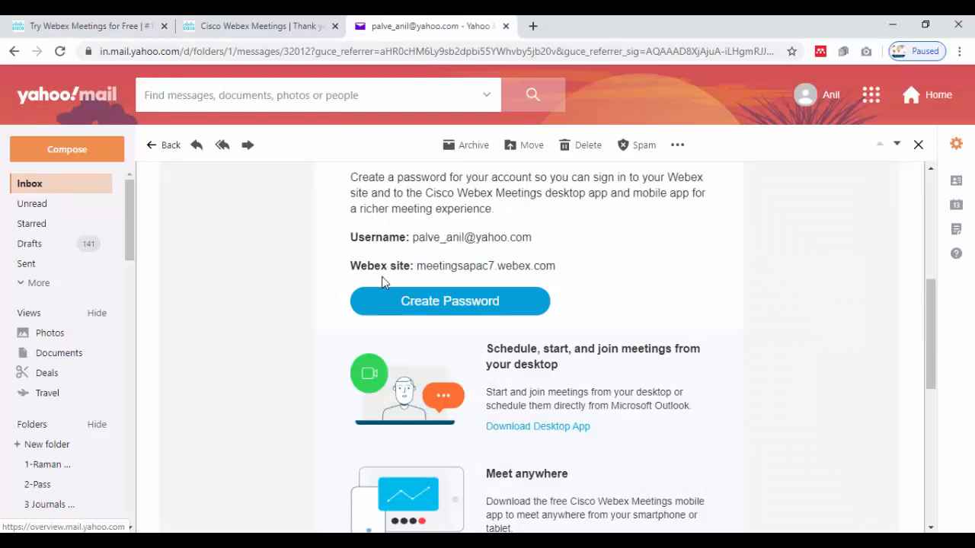
{"action": "scroll", "coordinate": [625, 328], "scroll_direction": "down", "scroll_amount": 1}
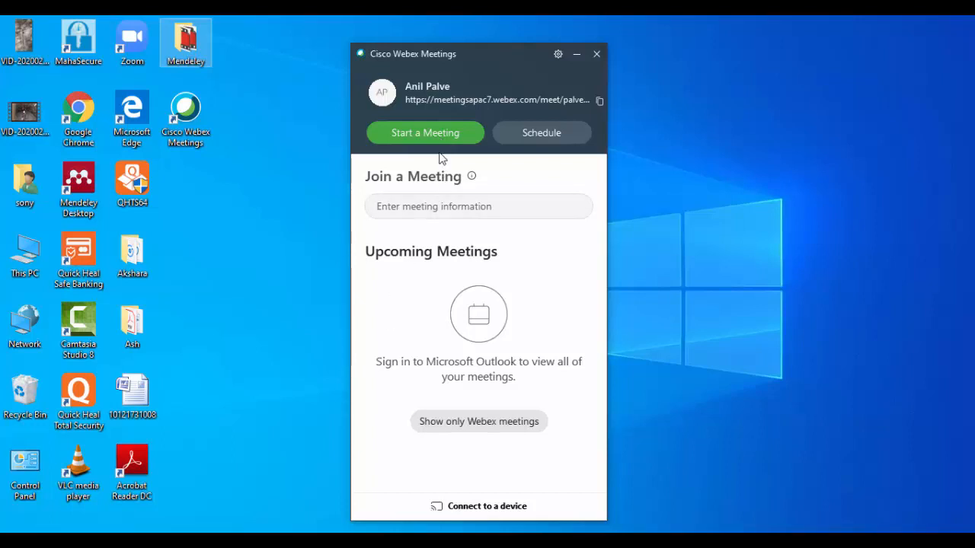
Start a new meeting from the Personal Room and wait for others to join.
{"action": "left_click", "coordinate": [436, 134]}
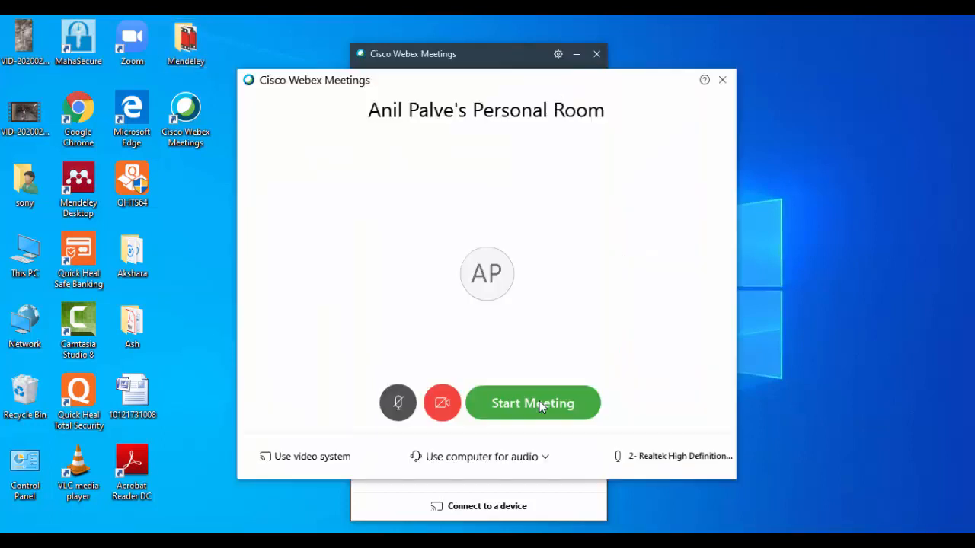
{"action": "left_click", "coordinate": [539, 403]}
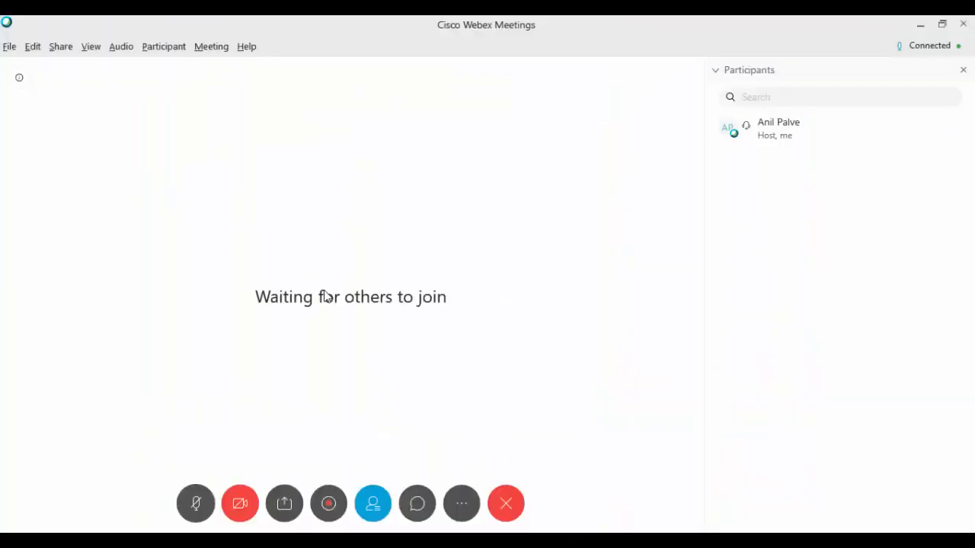
{"action": "left_click", "coordinate": [60, 46]}
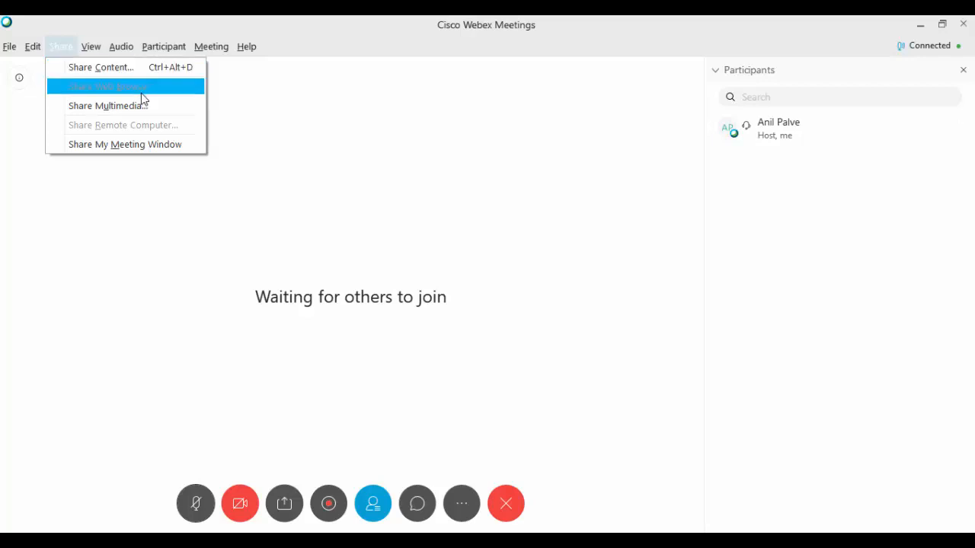
{"action": "key", "text": "Escape"}
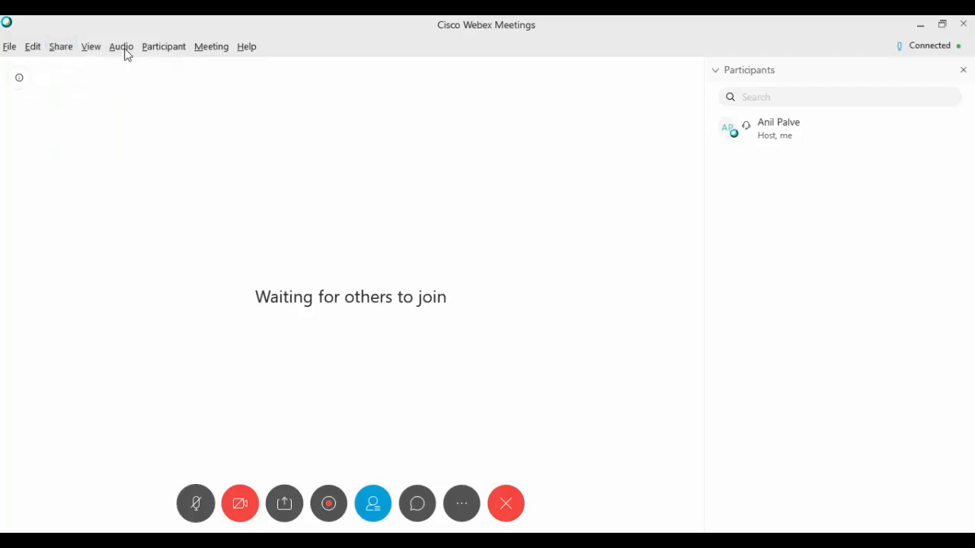
{"action": "left_click", "coordinate": [126, 51]}
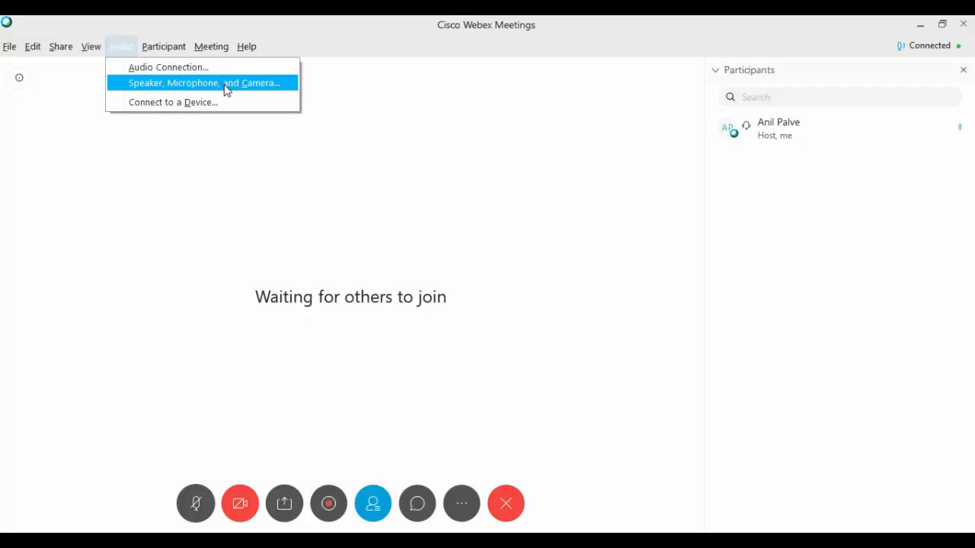
{"action": "left_click", "coordinate": [180, 47]}
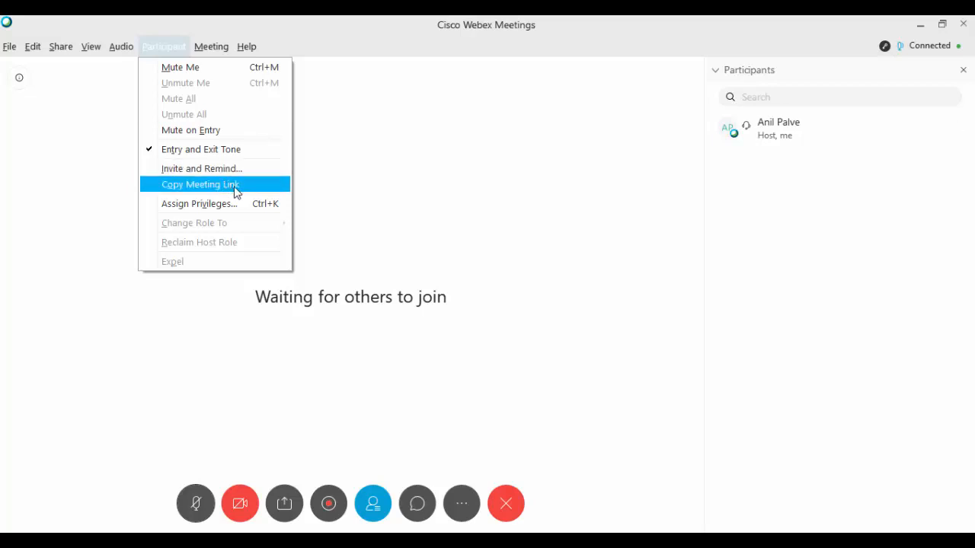
{"action": "left_click", "coordinate": [236, 187]}
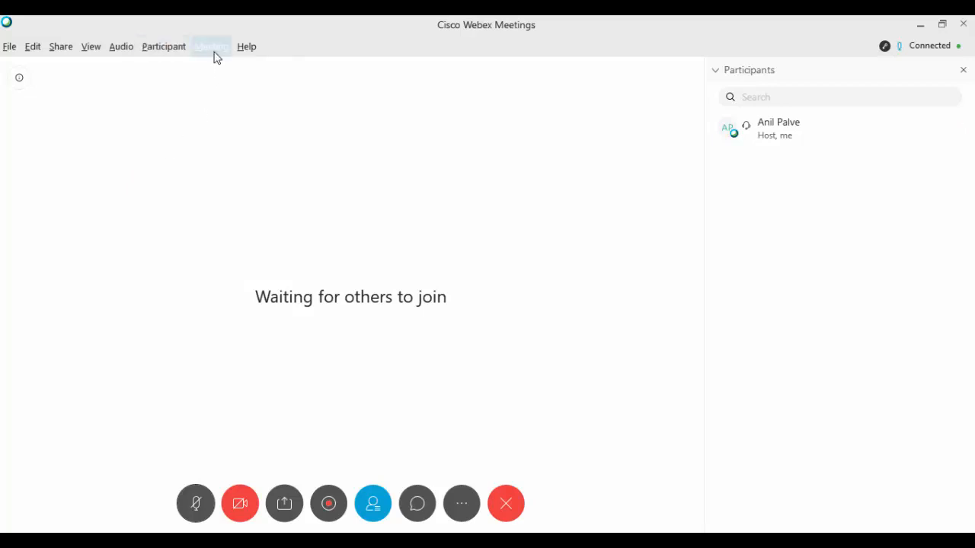
{"action": "left_click", "coordinate": [211, 47]}
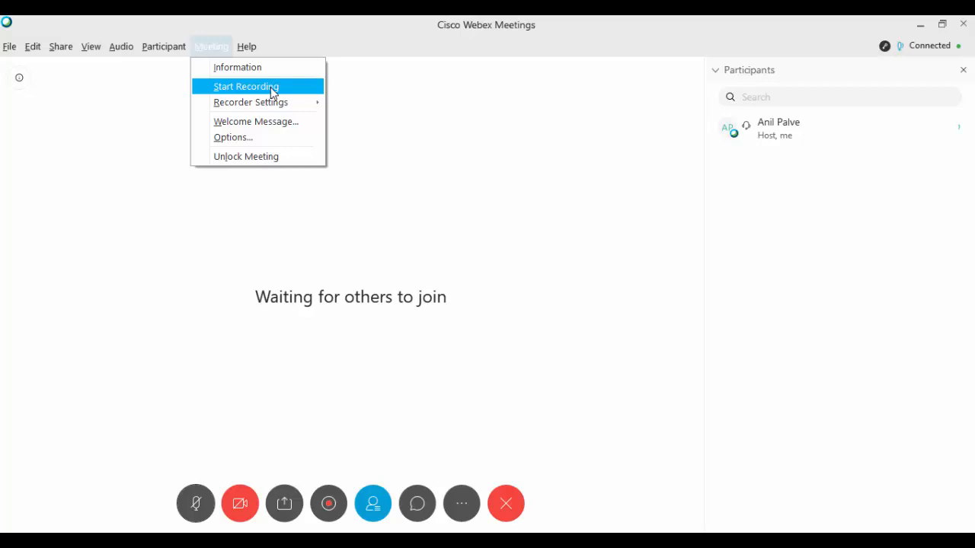
{"action": "mouse_move", "coordinate": [252, 102]}
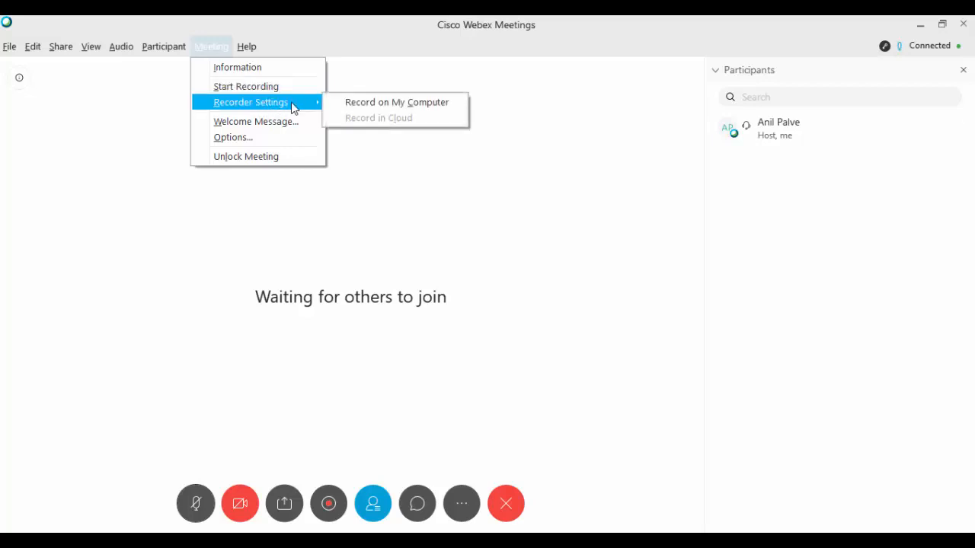
{"action": "left_click", "coordinate": [422, 118]}
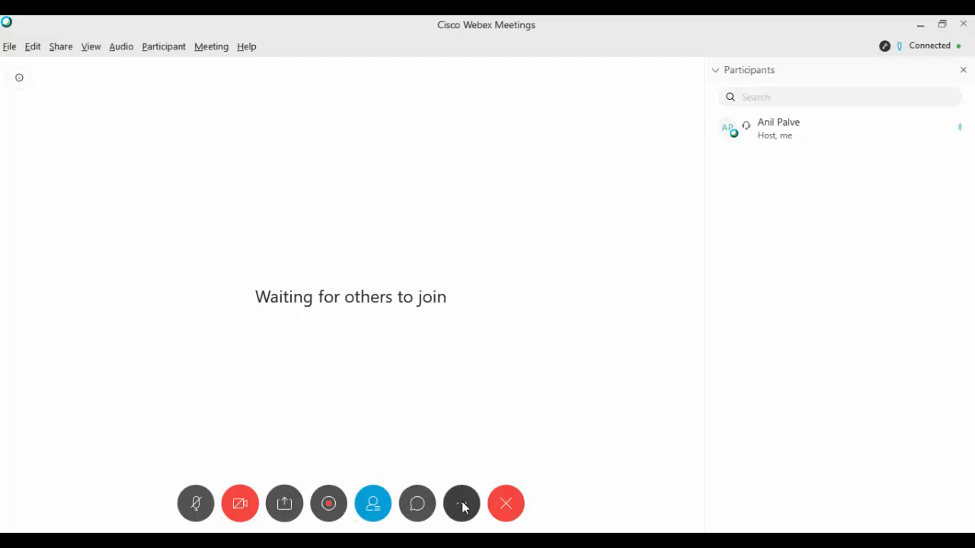
{"action": "left_click", "coordinate": [462, 505]}
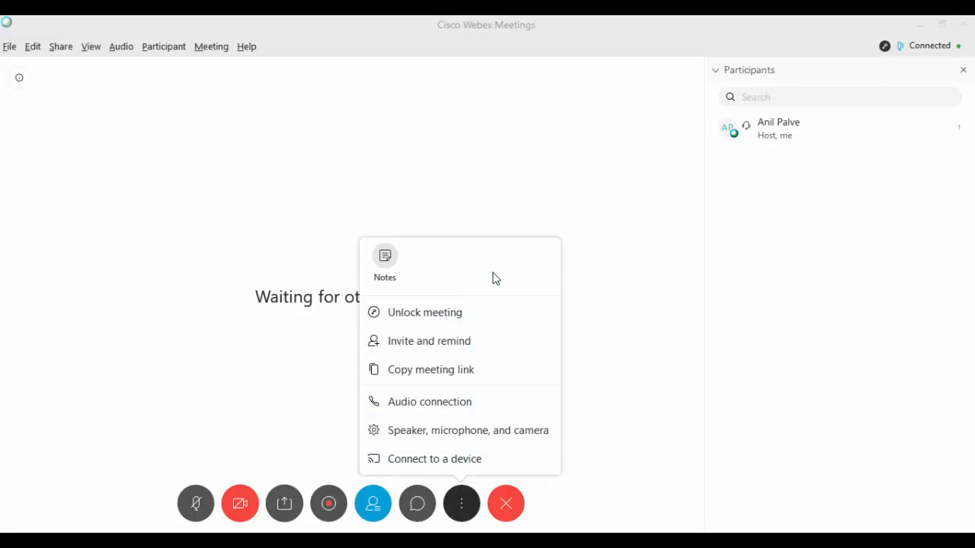
{"action": "left_click", "coordinate": [640, 356]}
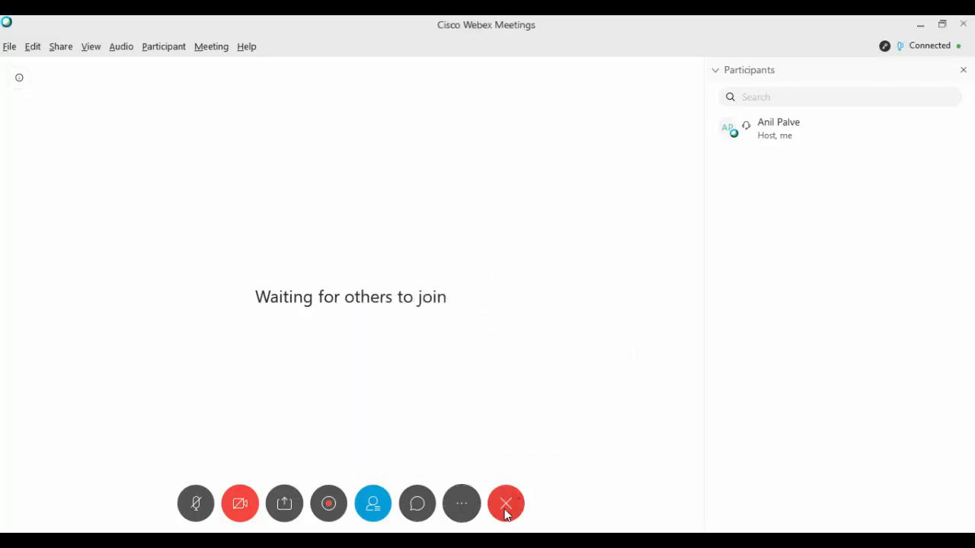